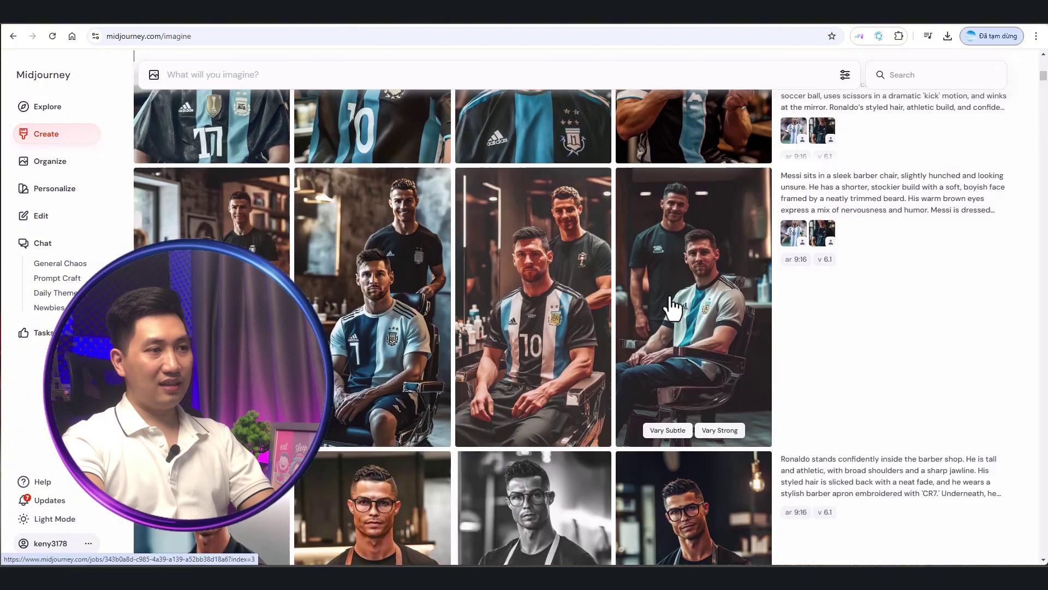
- Examine the generated barber shop images of Ronaldo and Messi at full size
scroll(671, 303, "up", 3)
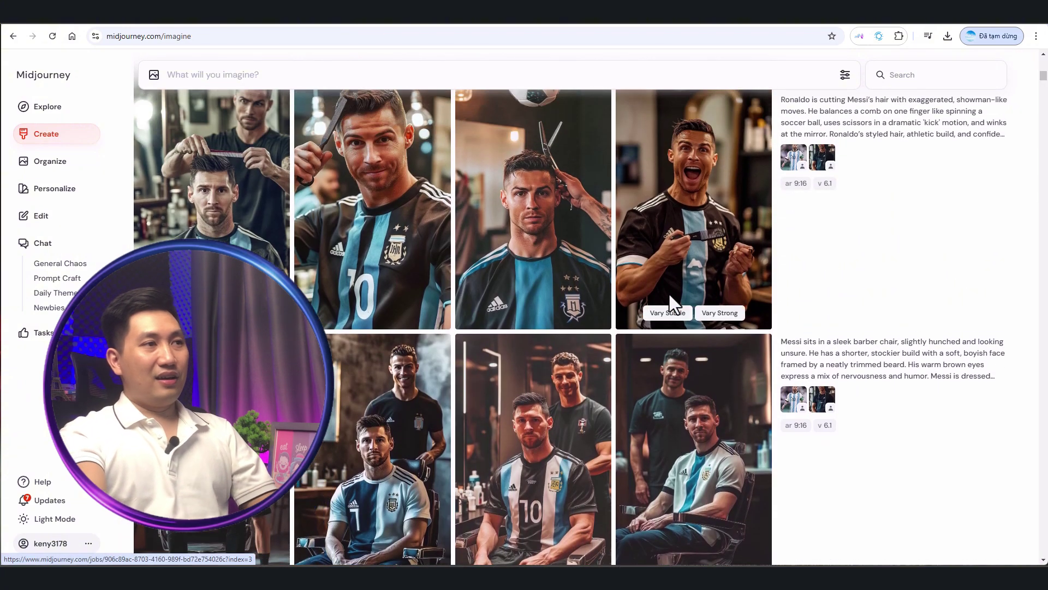
left_click(671, 299)
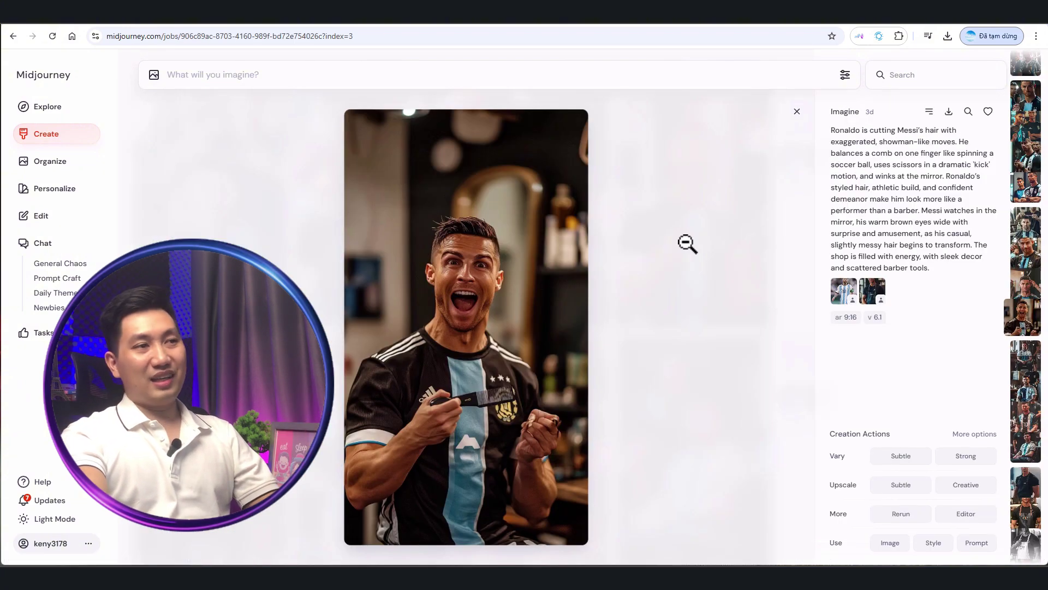
left_click(687, 242)
left_click(412, 471)
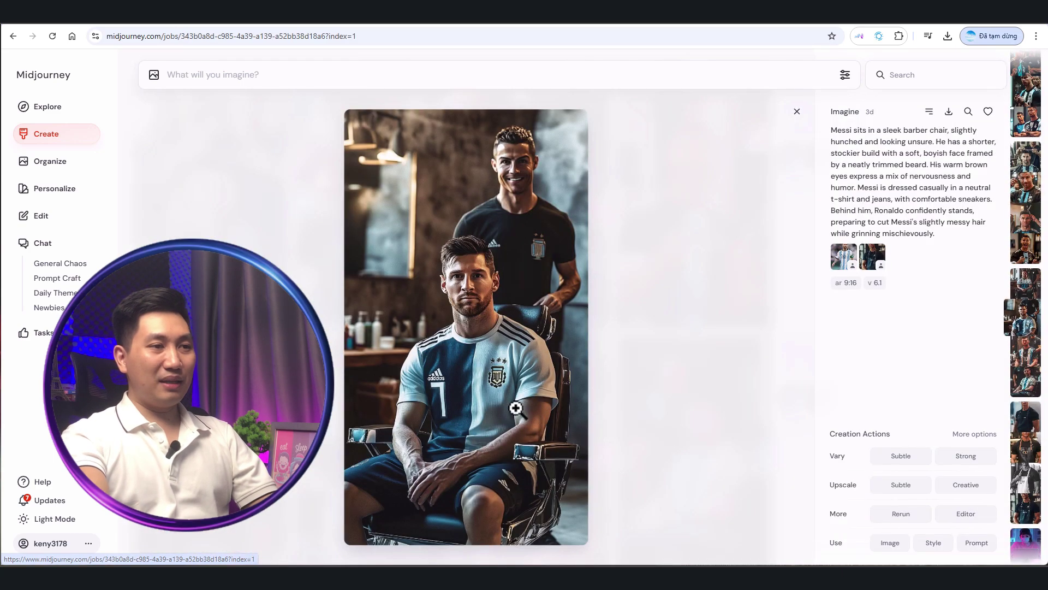
left_click(636, 373)
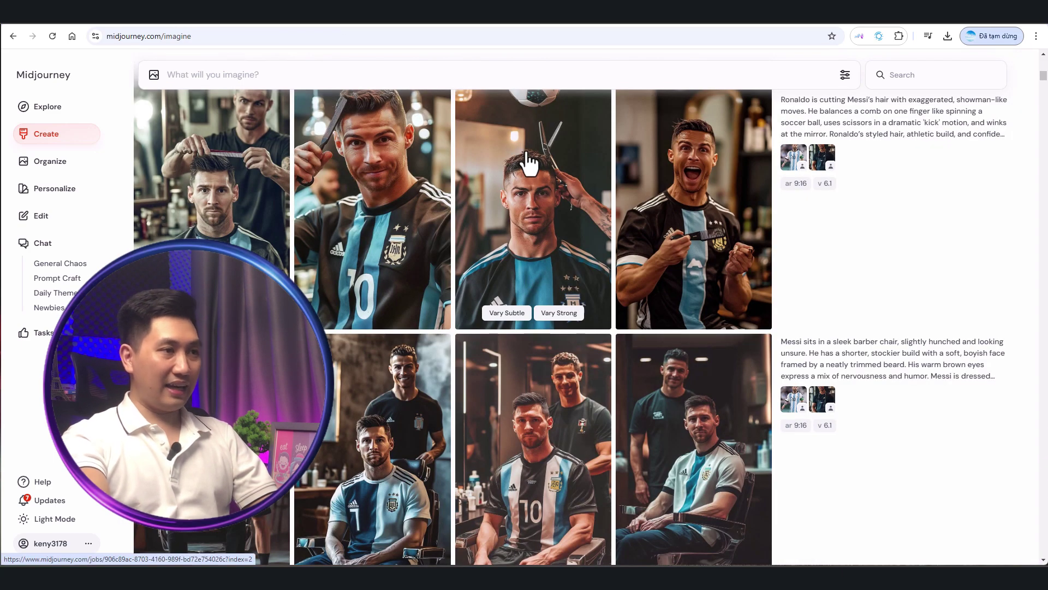
- Switch to Kling AI and review the prompt, mode and duration settings of the thumbs-up barber chair video
left_click(600, 25)
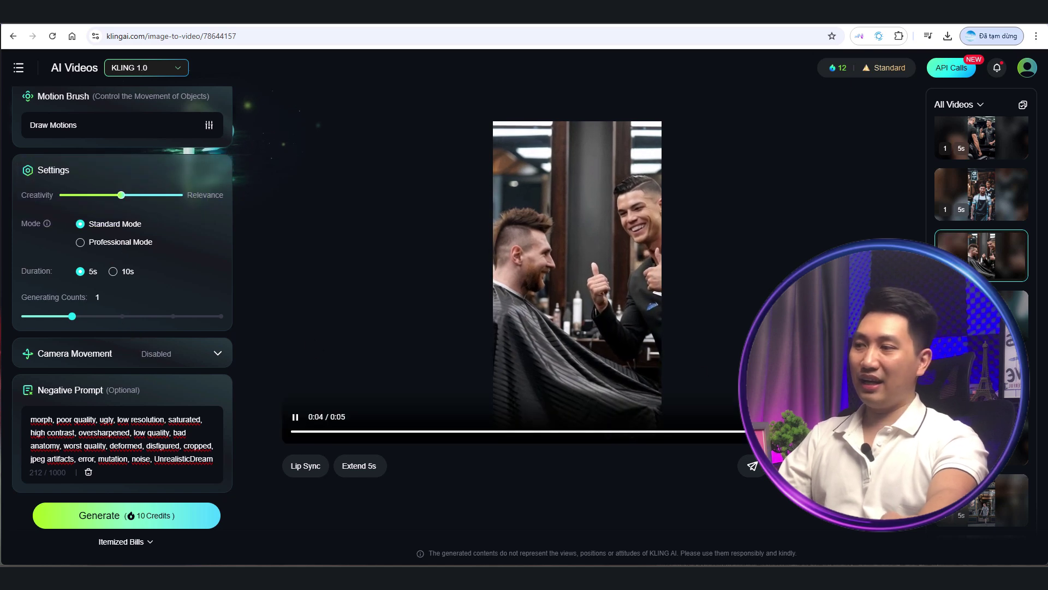
scroll(87, 274, "up", 5)
scroll(87, 274, "up", 3)
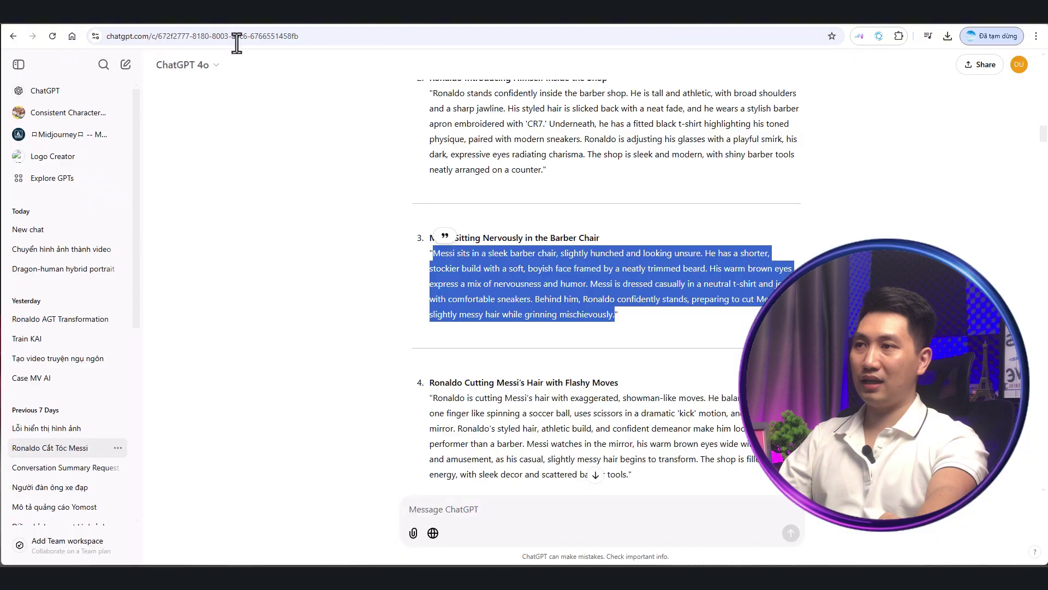
left_click(555, 21)
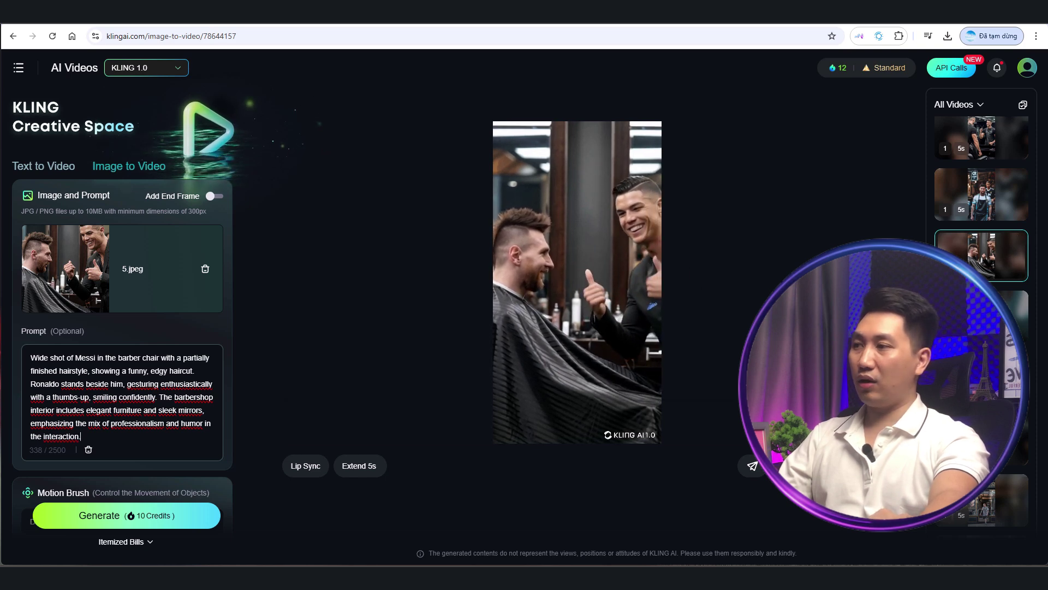
scroll(153, 338, "down", 5)
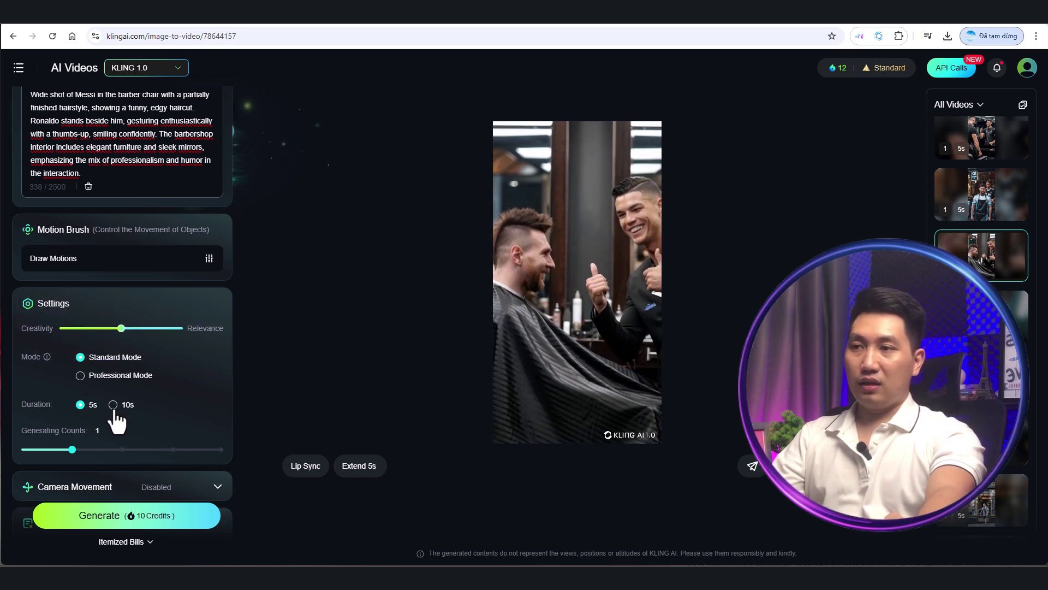
scroll(173, 412, "up", 1)
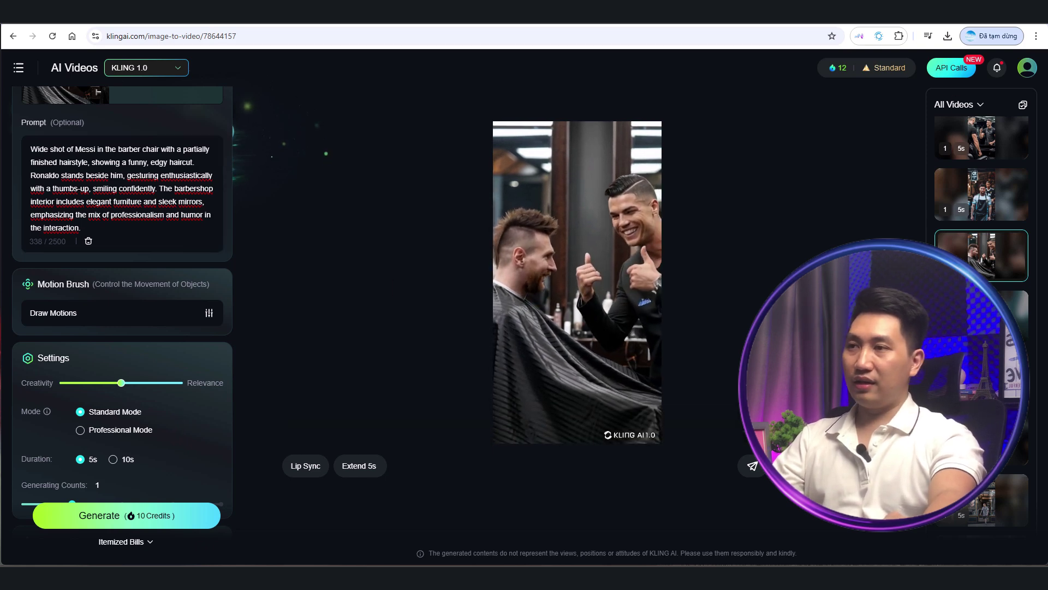
left_click(80, 228)
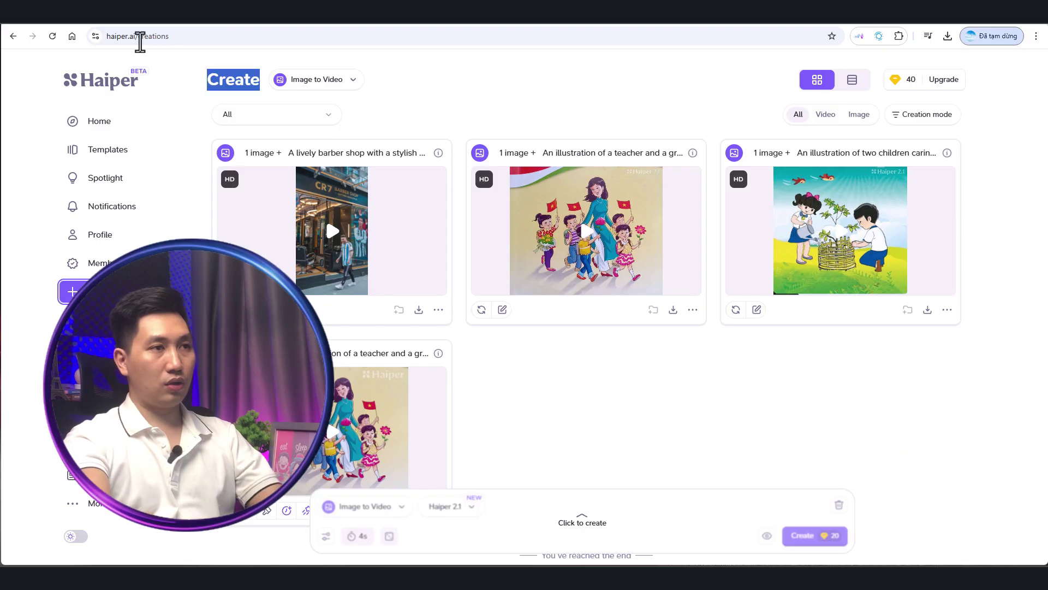
- Go to the haiper.ai home page and check the model versions offered for Text to Video
left_click_drag(140, 37, 208, 36)
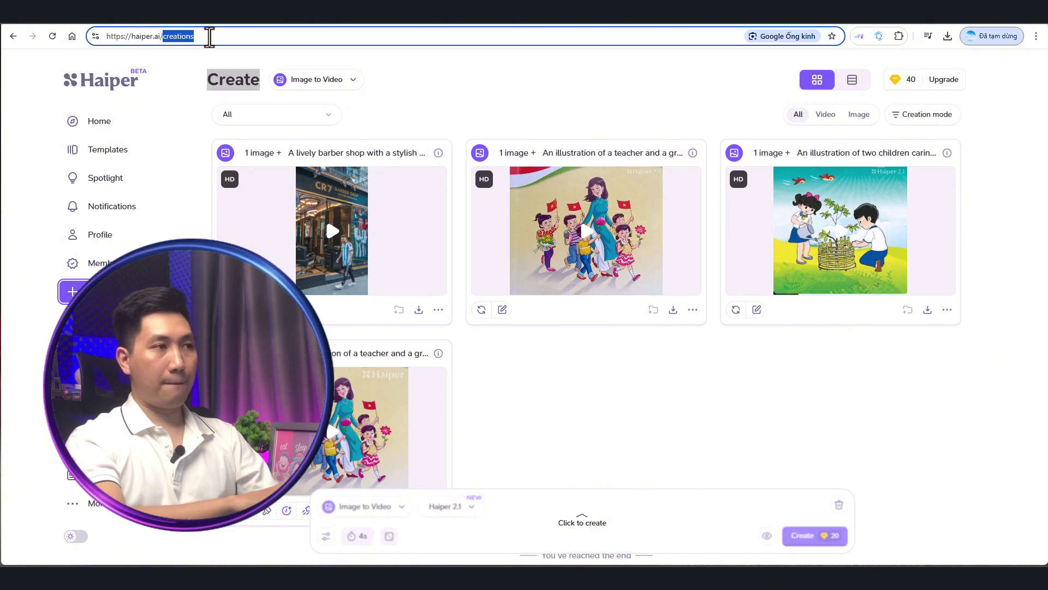
key("BackSpace")
key("Return")
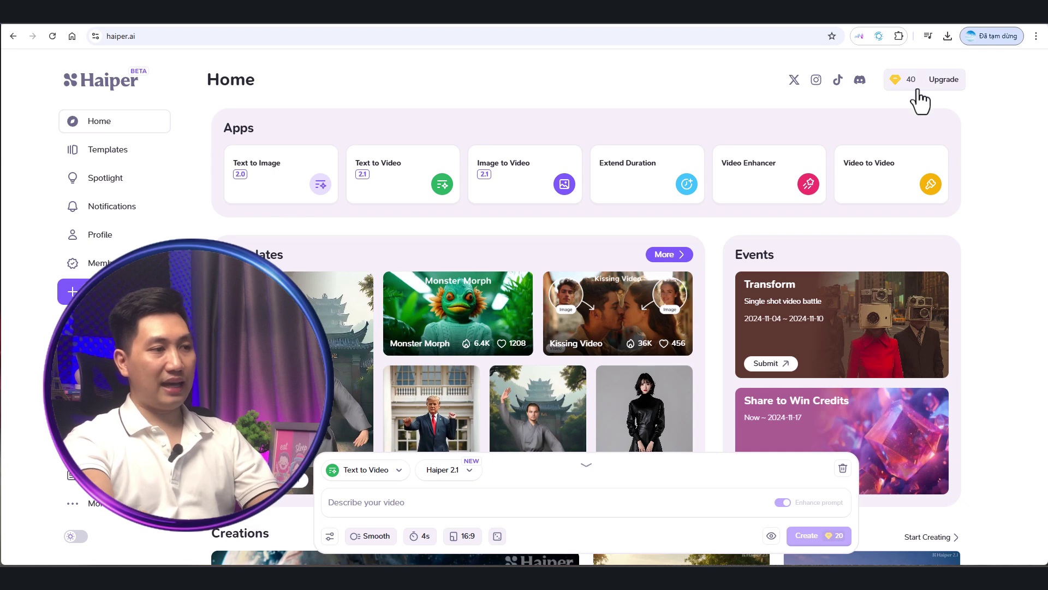
left_click(442, 470)
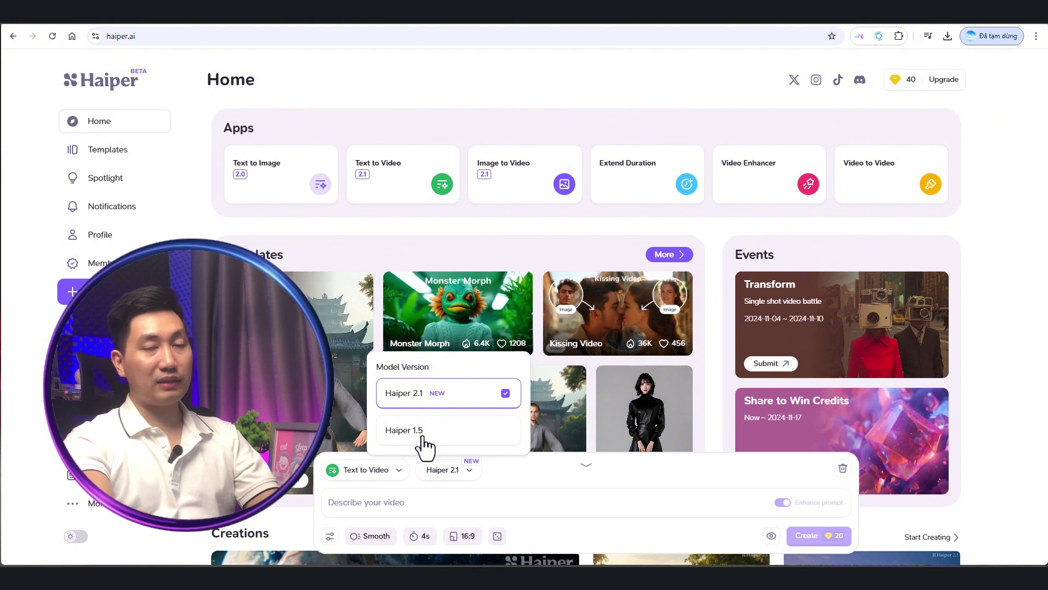
left_click(459, 475)
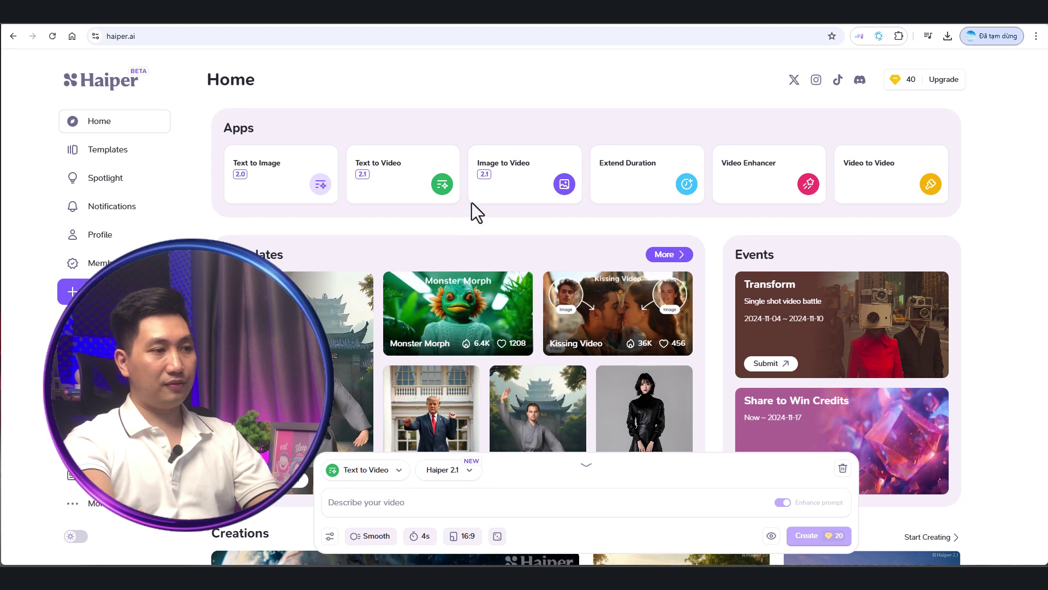
- Start an Image to Video creation and add the barber shop exterior picture as the first frame image
left_click(511, 185)
left_click(413, 508)
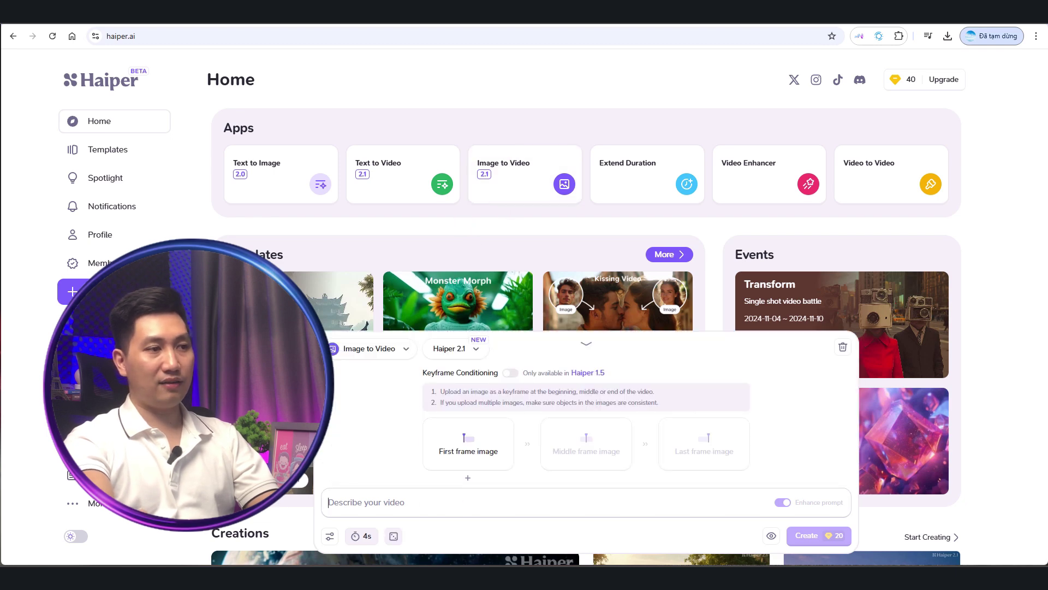
left_click_drag(652, 383, 470, 443)
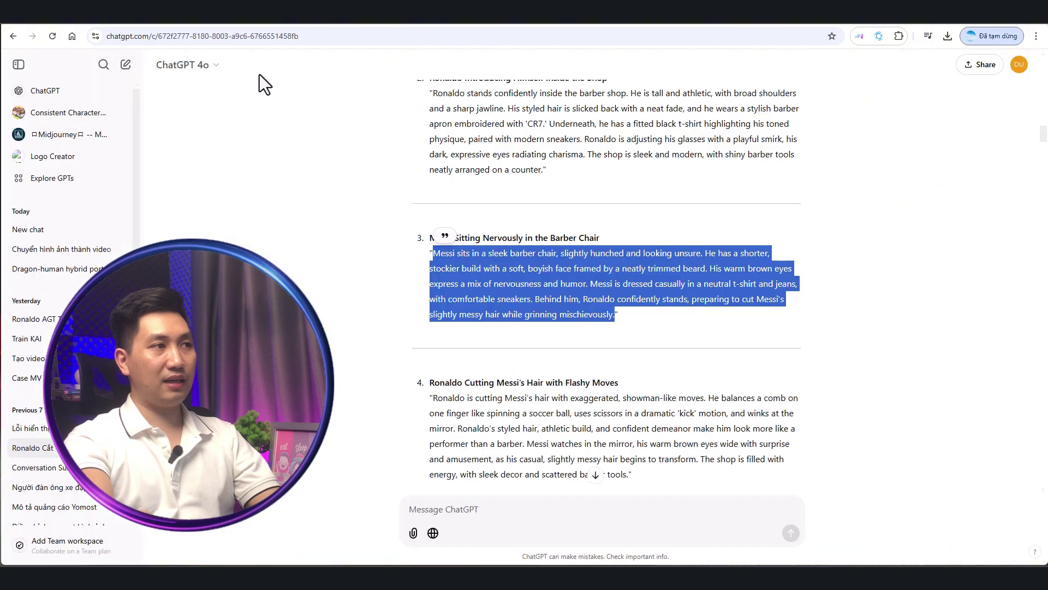
- Copy the "Exterior Shot of the Barber Shop" prompt from ChatGPT and paste it as the video description in Haiper
scroll(486, 273, "up", 10)
double_click(436, 289)
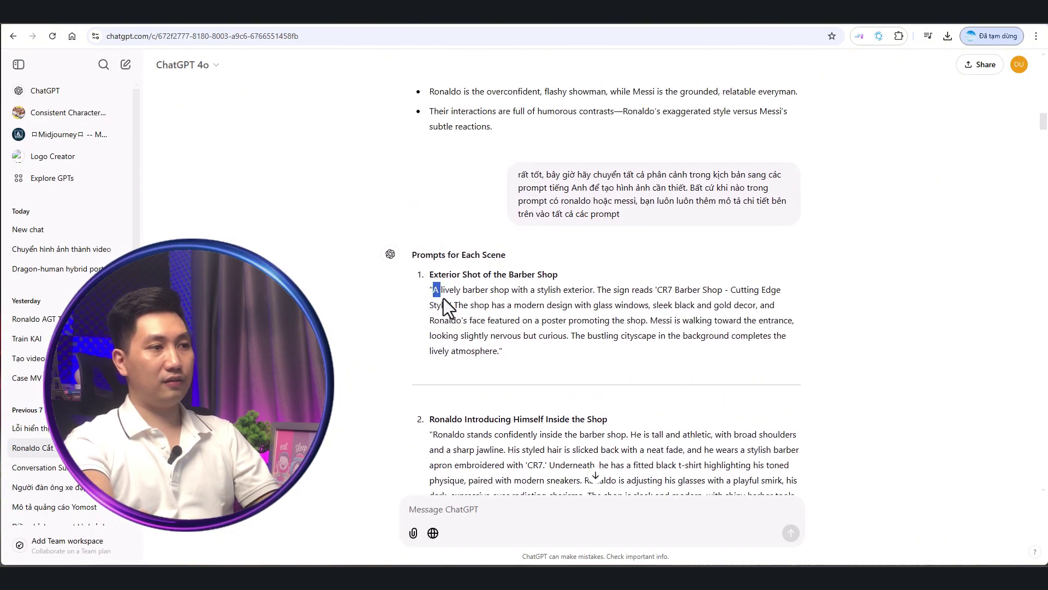
left_click_drag(446, 306, 499, 356)
key("ctrl+c")
left_click(713, 25)
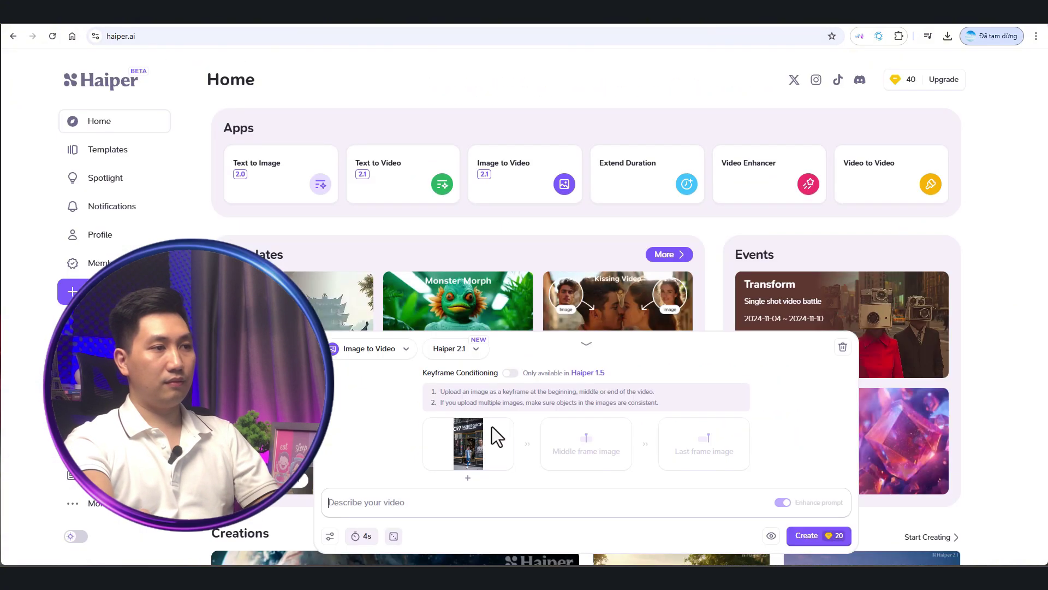
left_click(421, 508)
key("ctrl+v")
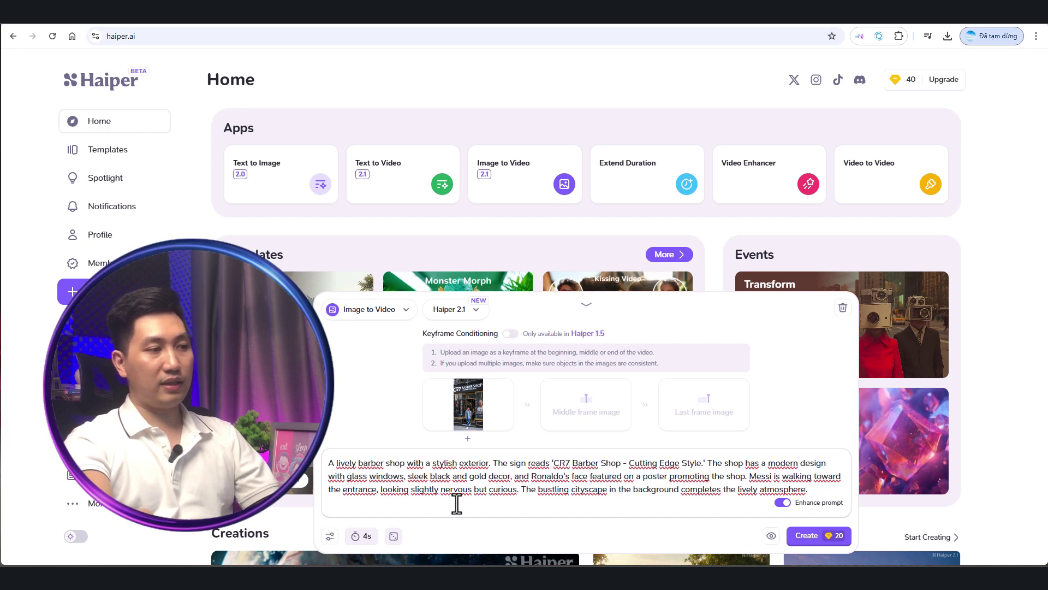
- Compare the clip duration options of Haiper 2.1 and Haiper 1.5, ending with Haiper 2.1 as the model
left_click(365, 536)
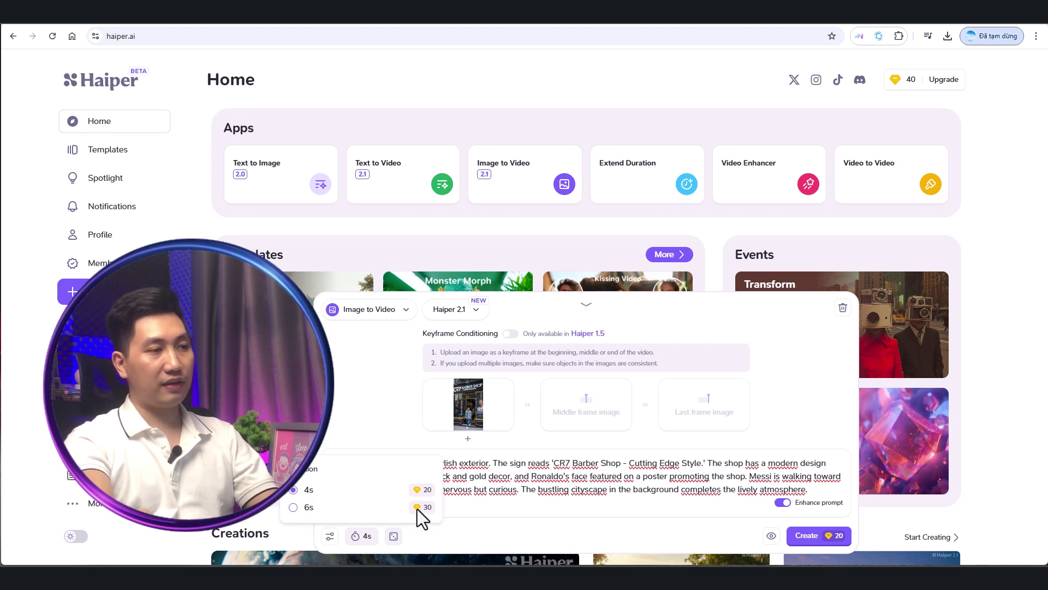
left_click(514, 488)
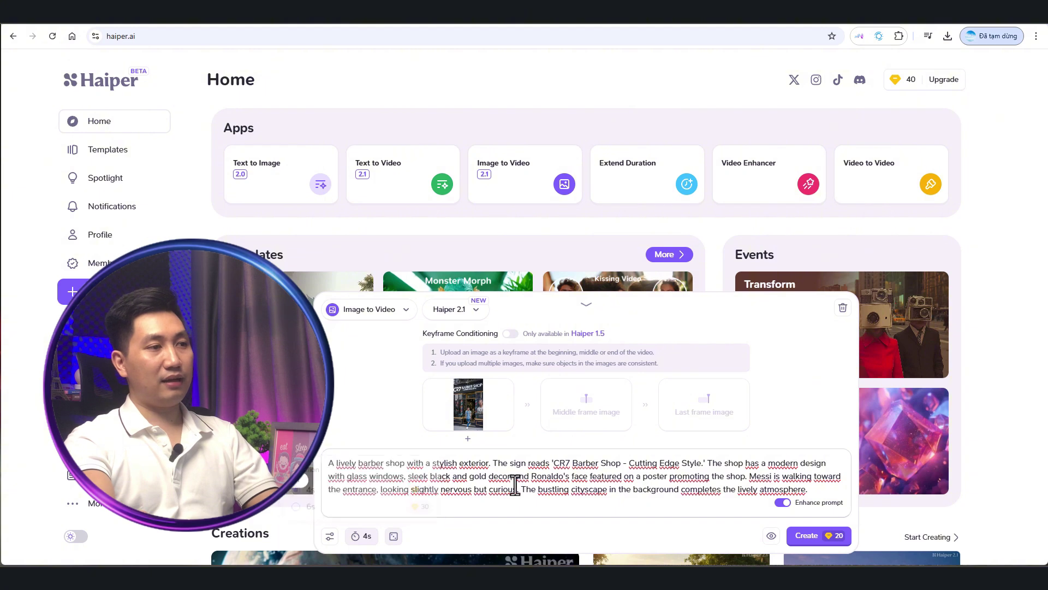
left_click(449, 309)
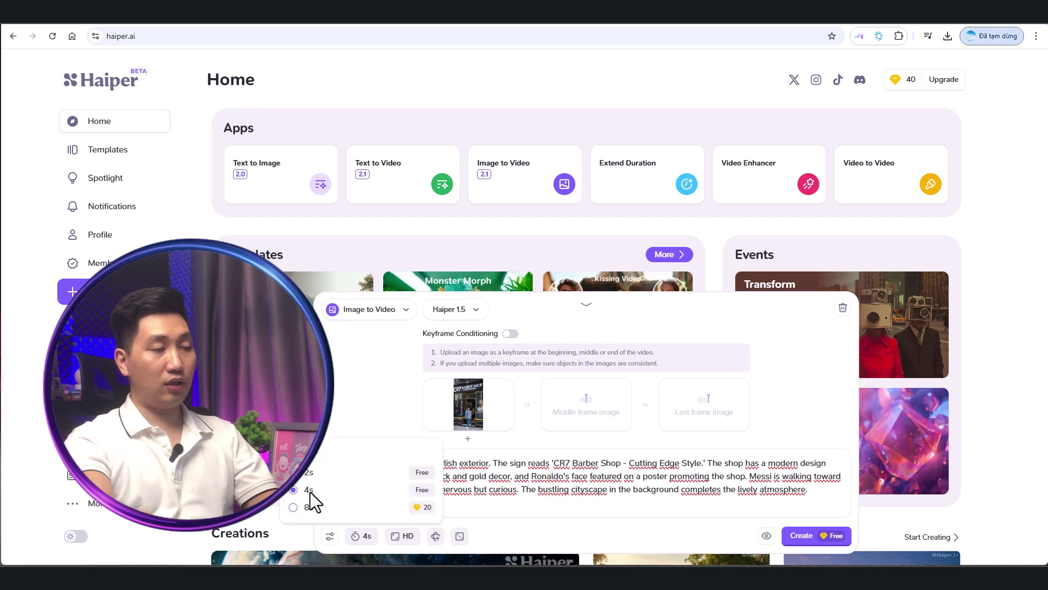
left_click(309, 490)
left_click(465, 310)
left_click(423, 402)
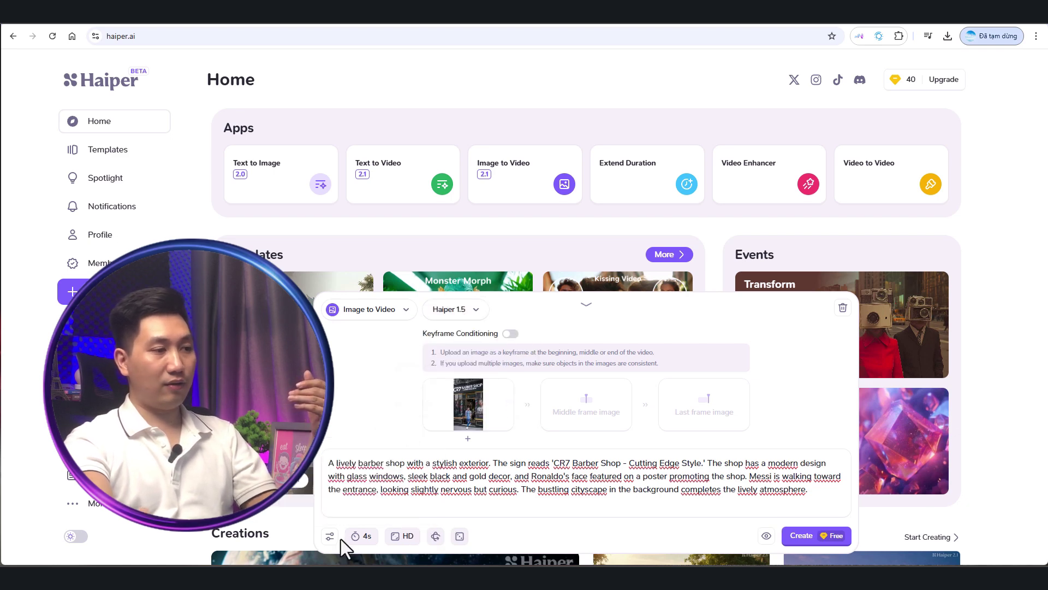
left_click(361, 542)
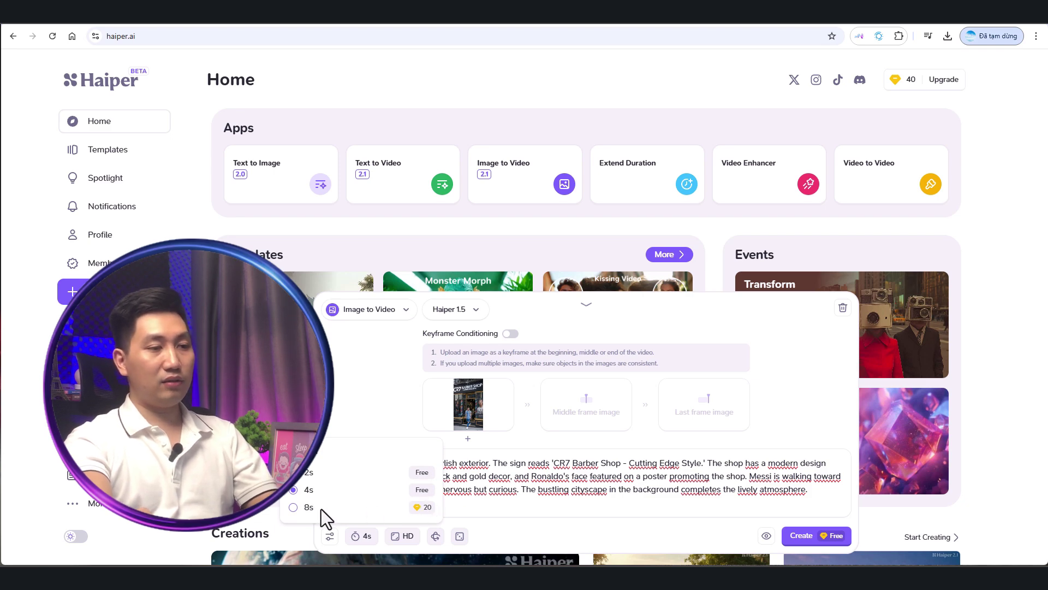
left_click(508, 495)
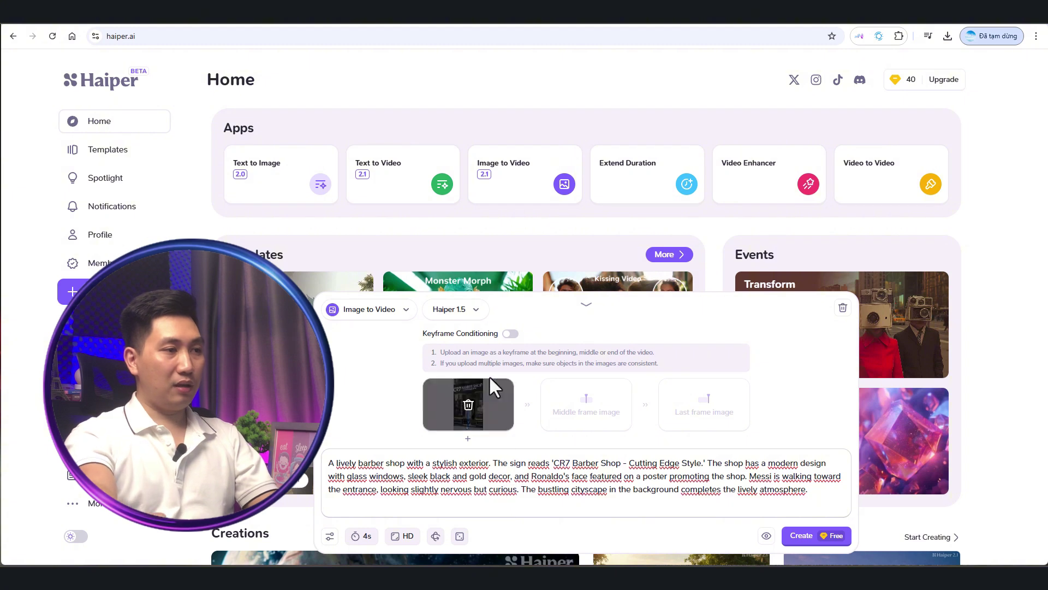
left_click(464, 311)
left_click(407, 375)
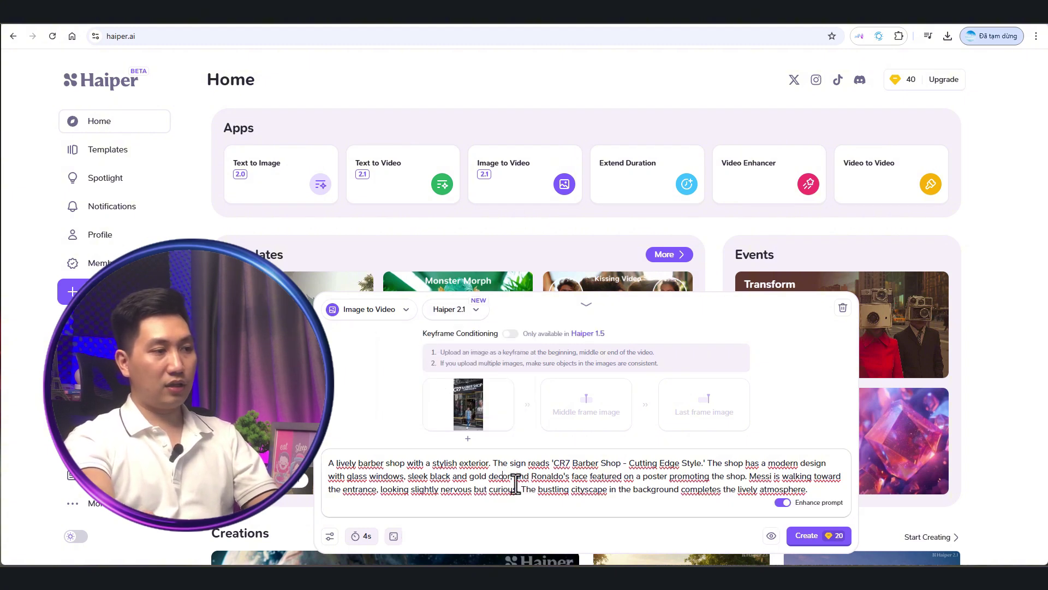
- Choose a 4s duration, generate the barber shop video and collapse the creation form
left_click(360, 537)
left_click(323, 494)
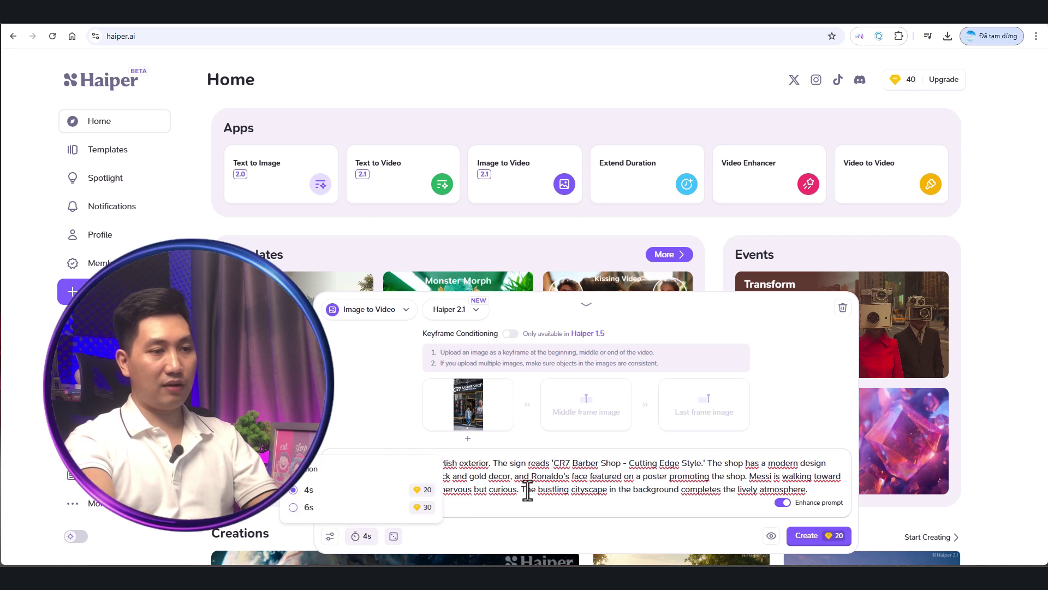
left_click(809, 538)
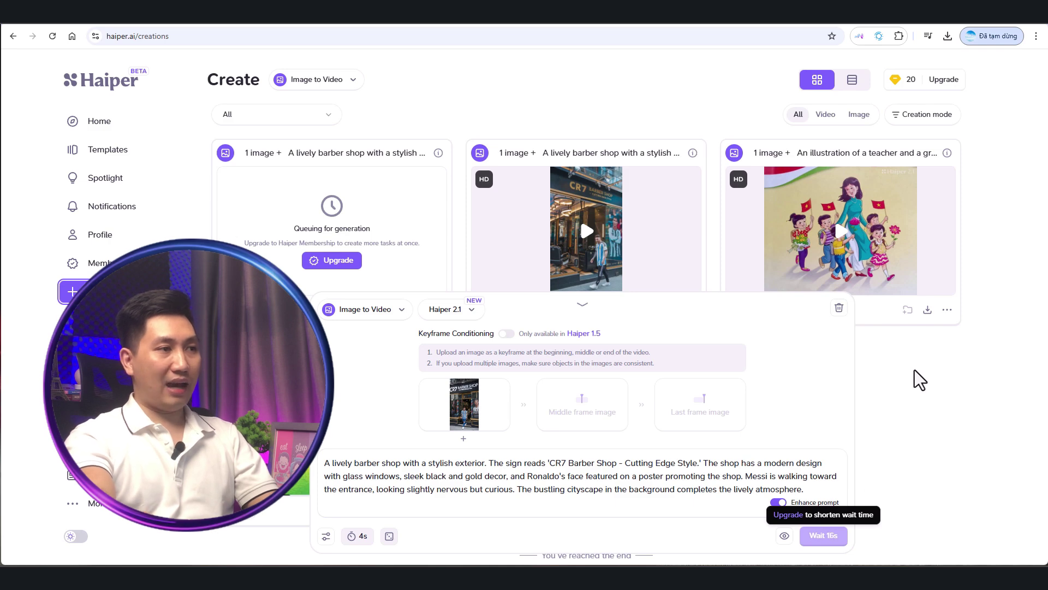
left_click(582, 304)
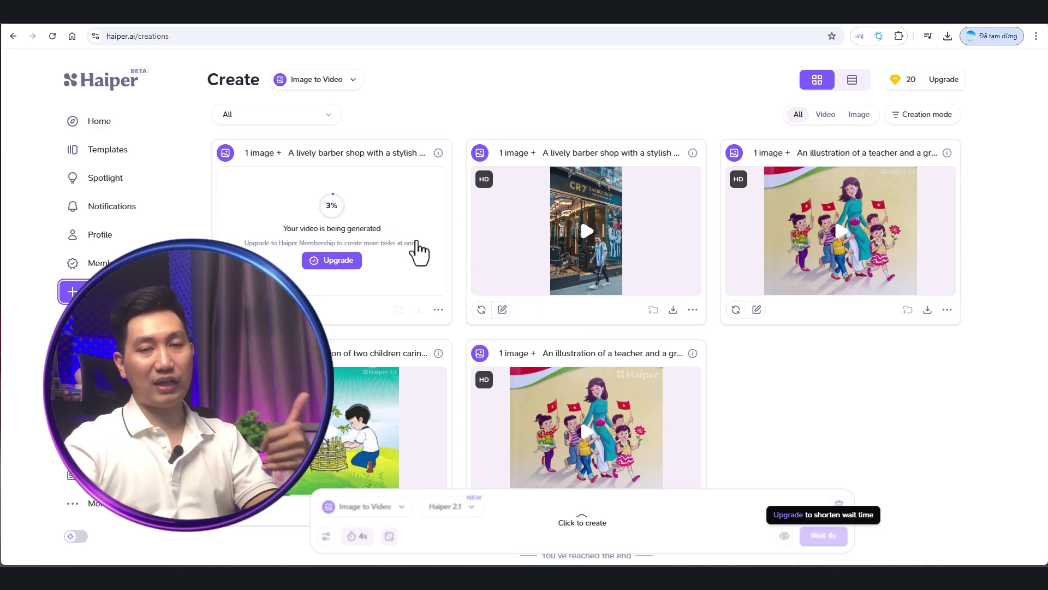
- Play the existing CR7 barber shop video in its enlarged view and return to the creations
mouse_move(609, 279)
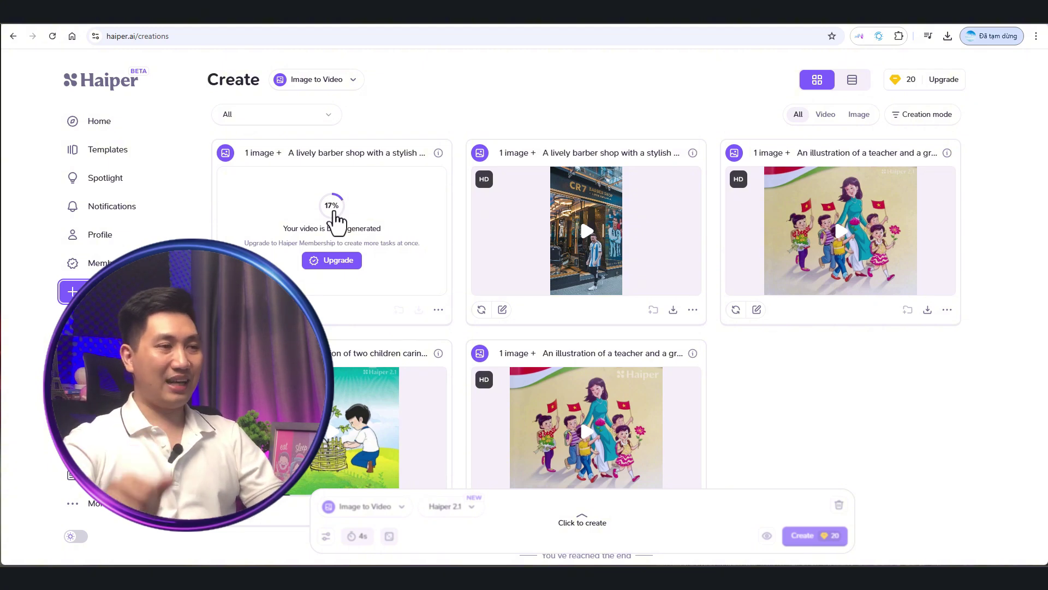
mouse_move(587, 235)
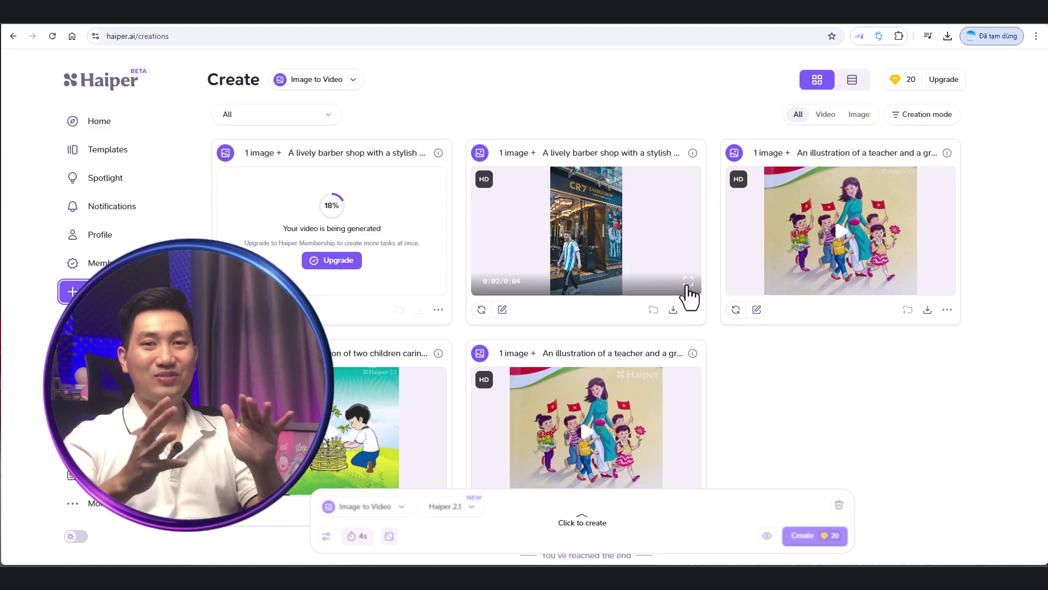
left_click(687, 285)
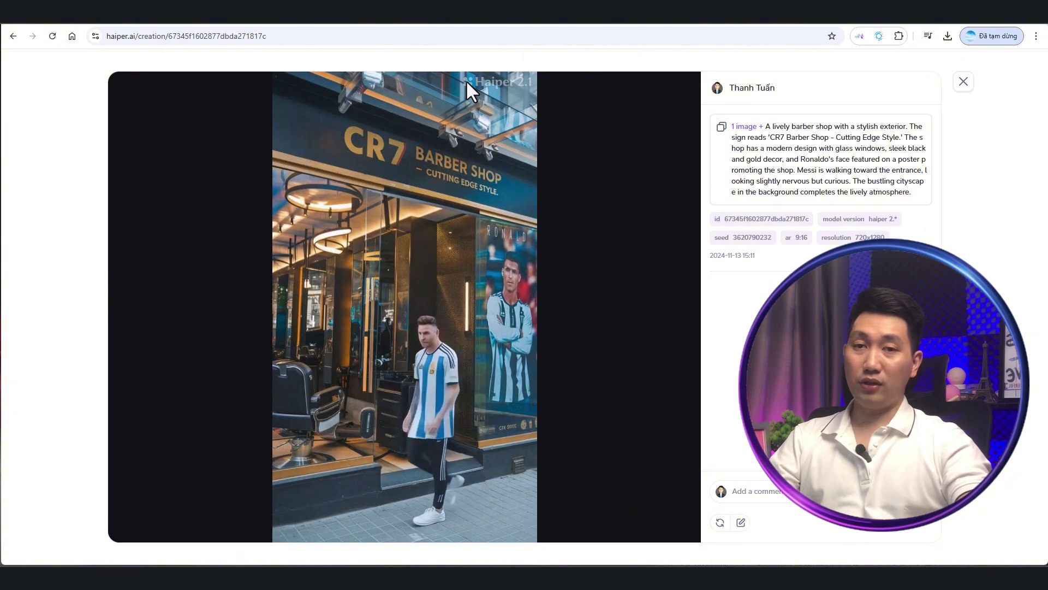
left_click(963, 83)
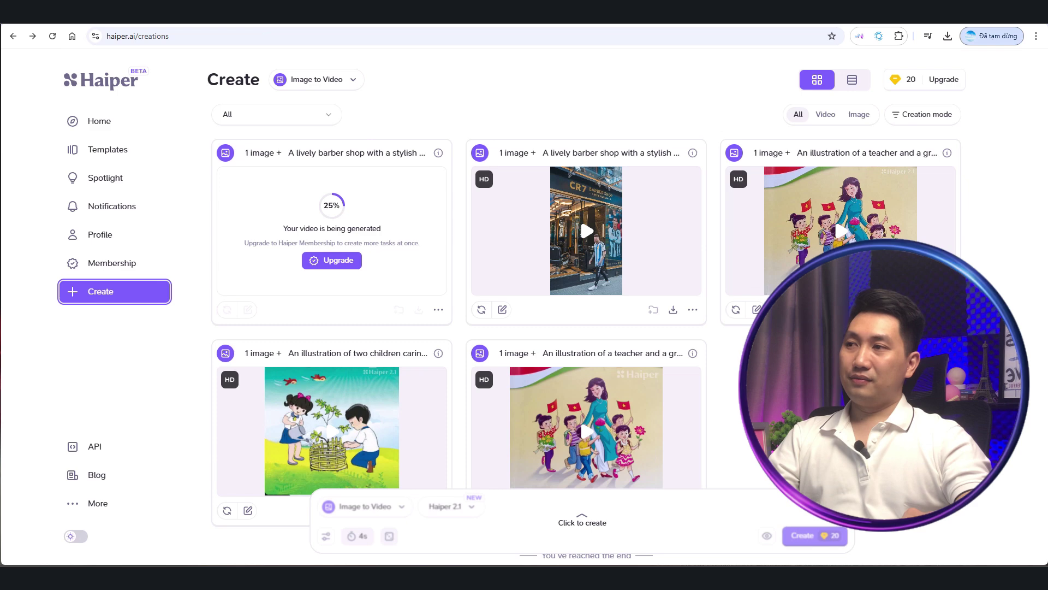
left_click(685, 281)
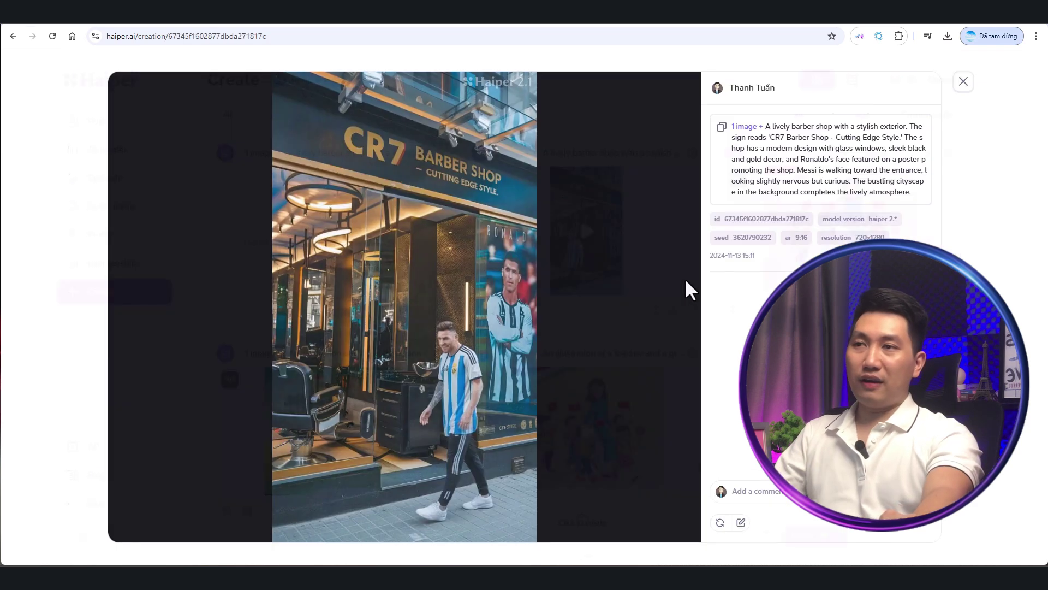
left_click(962, 83)
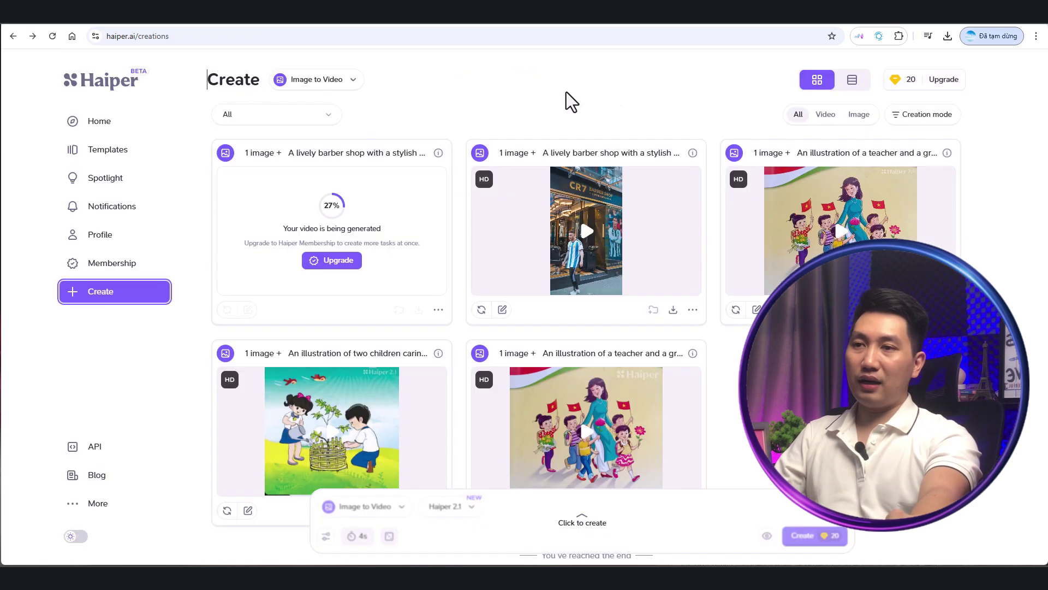
- Switch to Kling and review the generated 5s clips of Messi and Ronaldo in and outside the barber shop
key("ctrl+Tab")
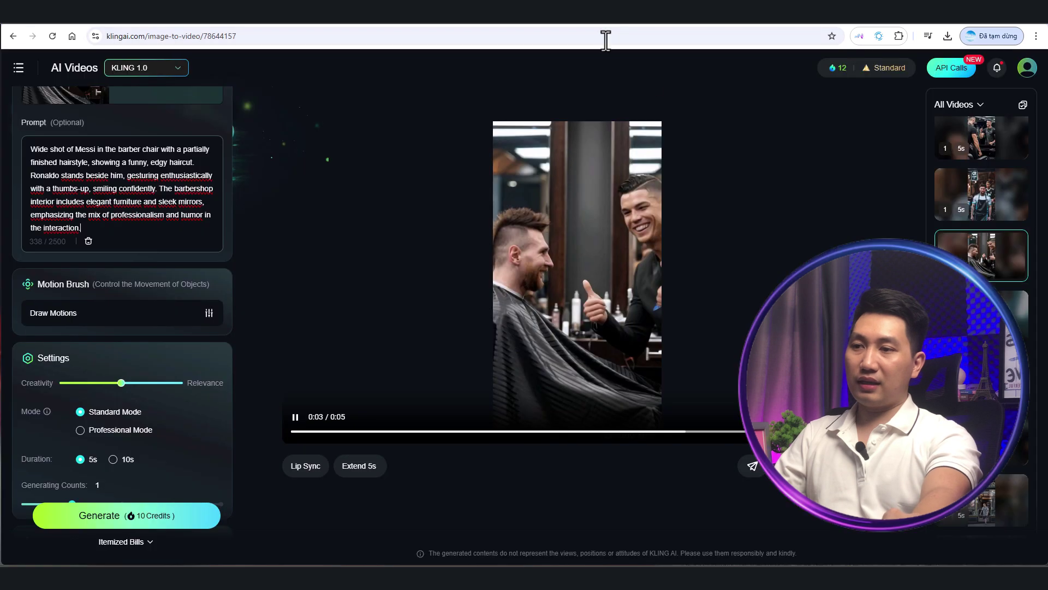
left_click(972, 213)
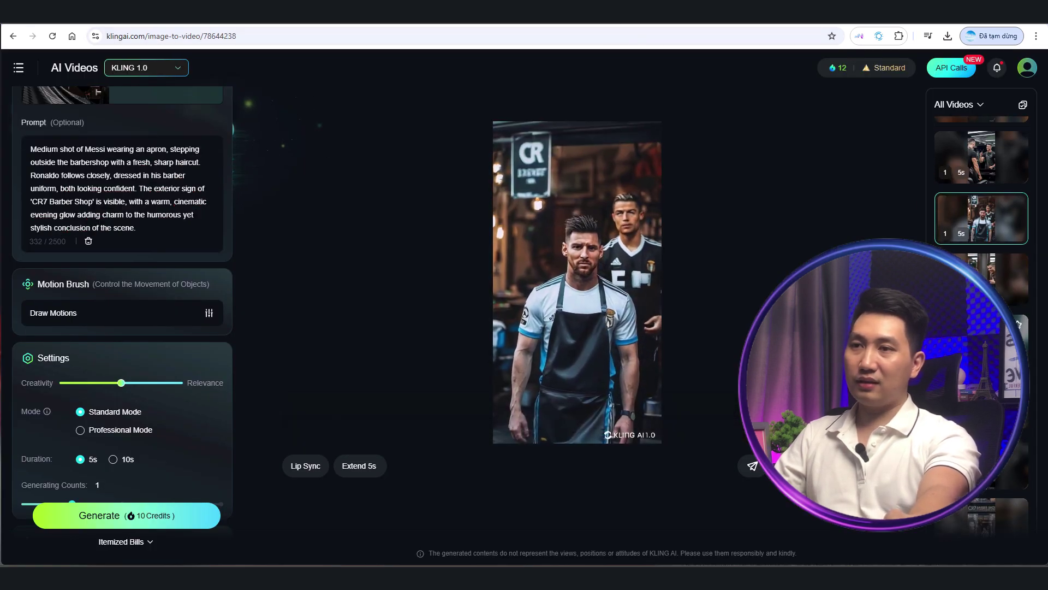
left_click(988, 214)
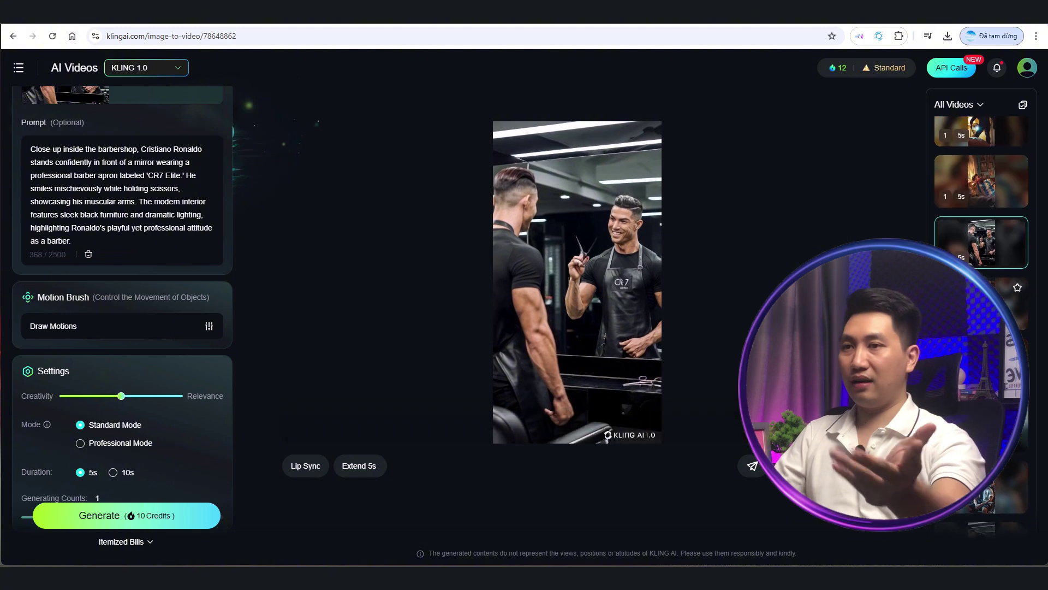
left_click(982, 303)
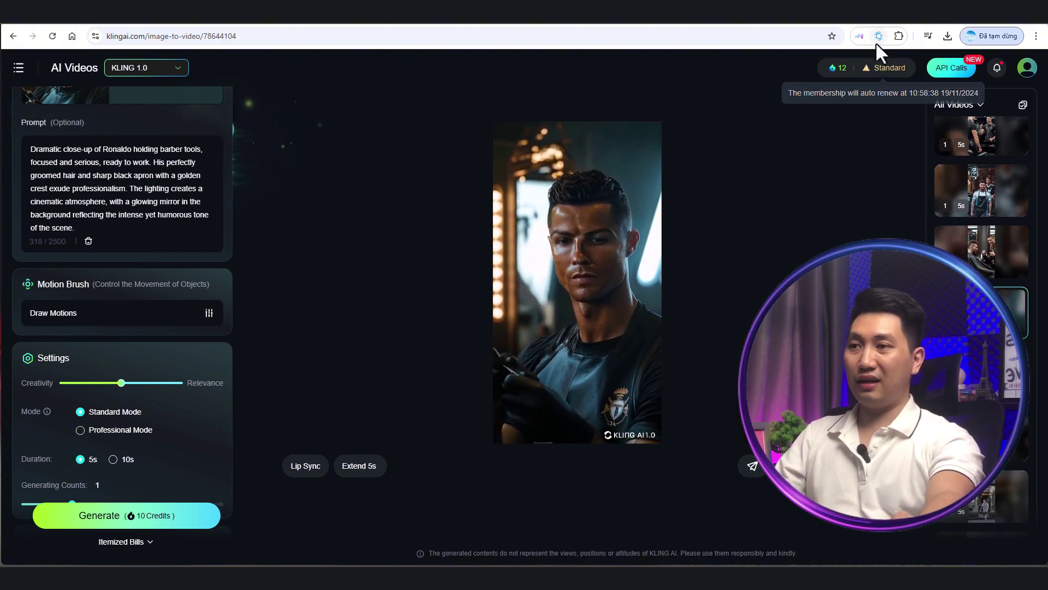
- Switch to the TiếngĐộng.com sound effects site and go to its home page, glancing back at the Kling clips
left_click(857, 24)
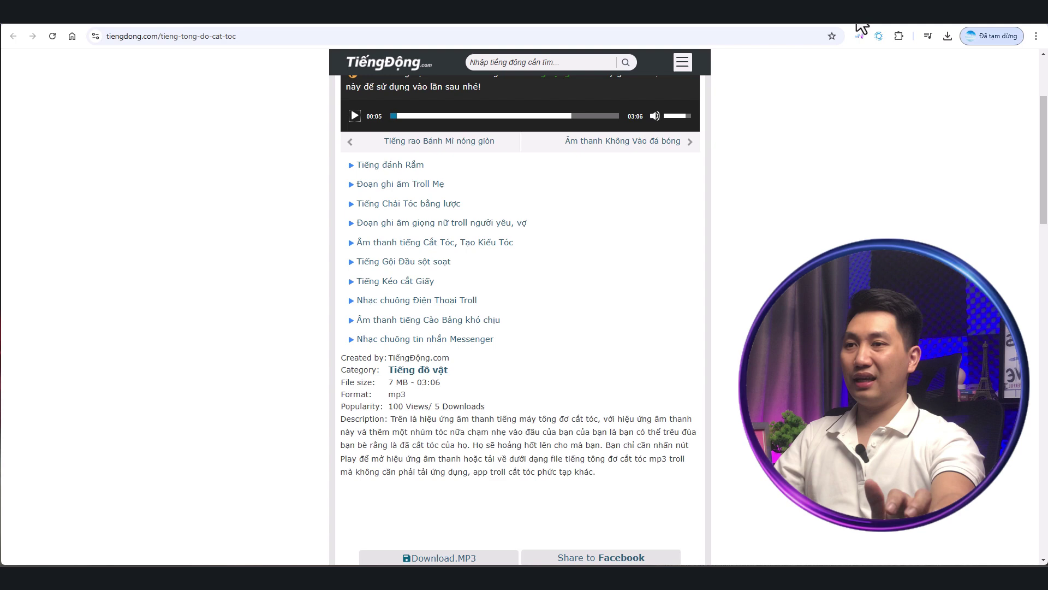
left_click(357, 68)
left_click(592, 25)
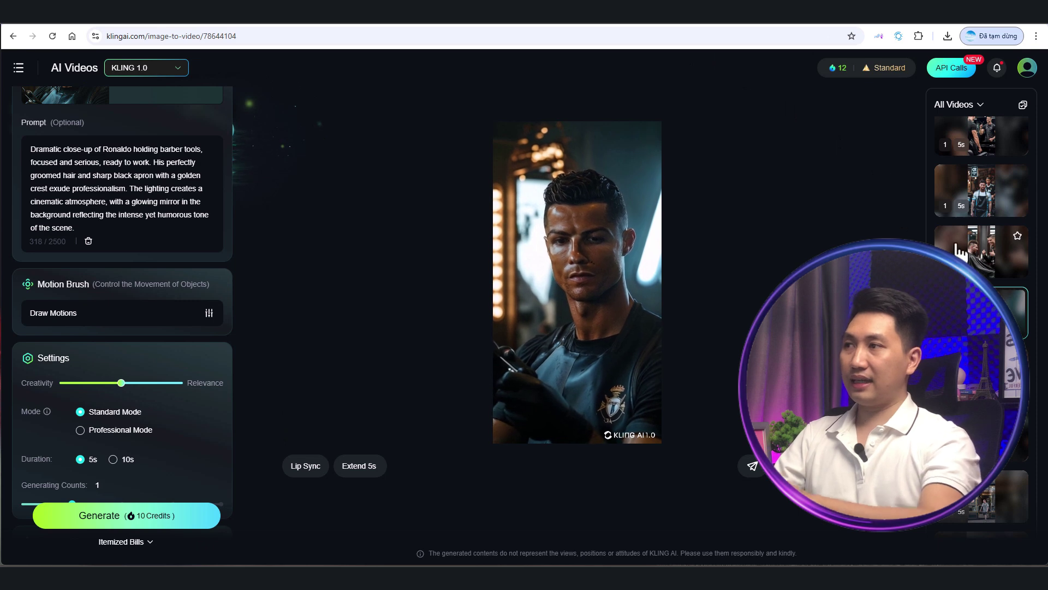
left_click(492, 15)
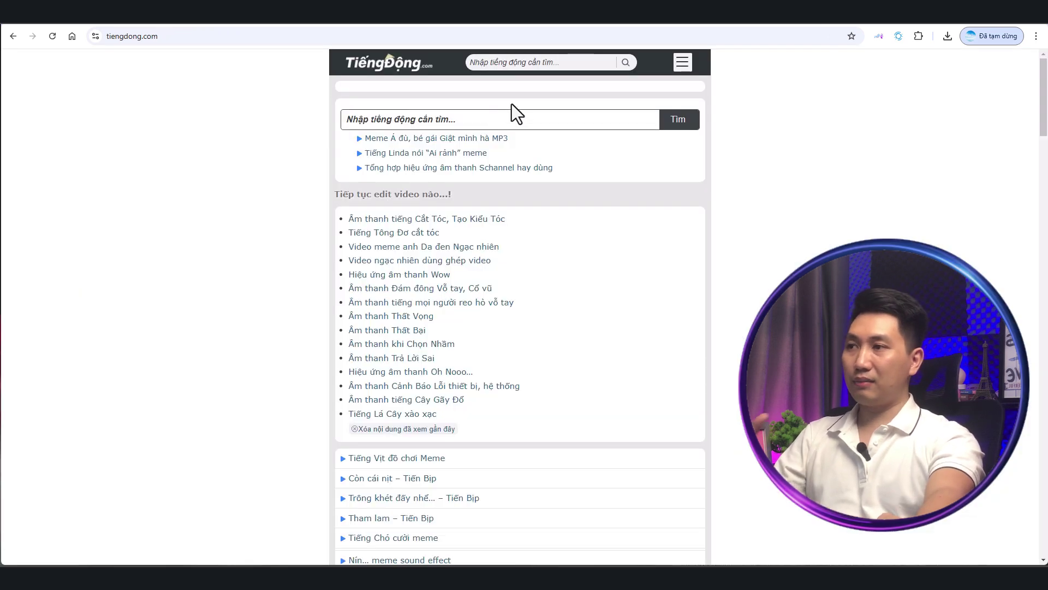
- Search TiếngĐộng.com for the sound effect "tiếng kéo cắt tóc"
left_click(432, 118)
type("ti")
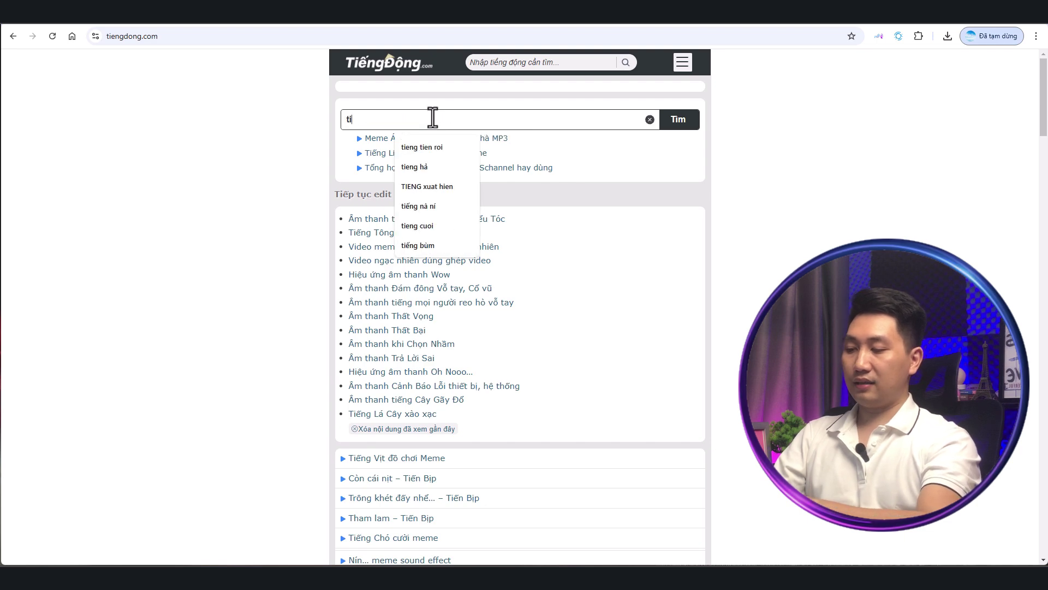
type("engs kéo cắt")
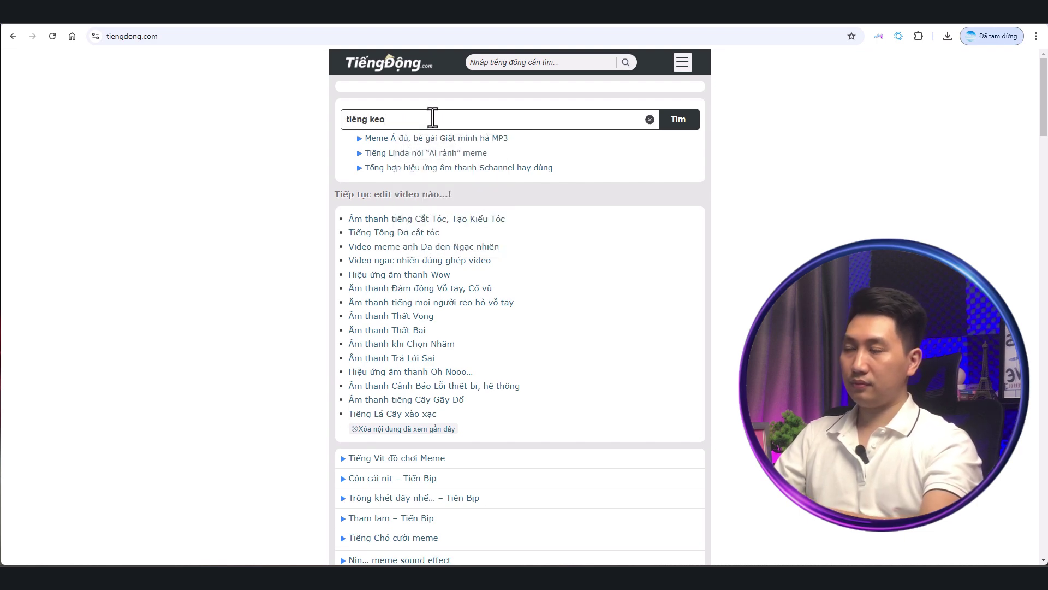
type(" tóc")
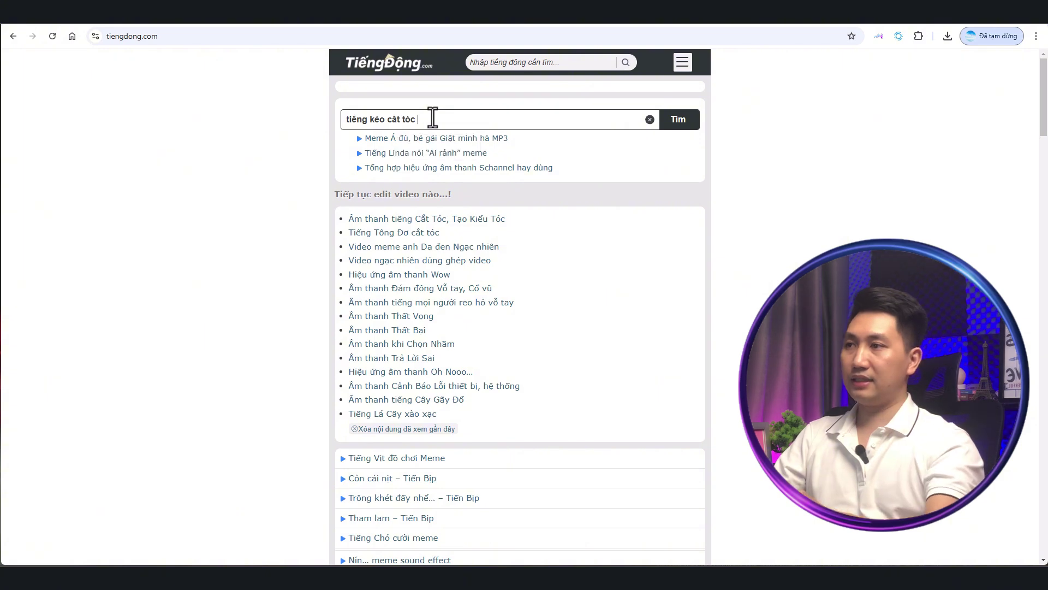
key("Return")
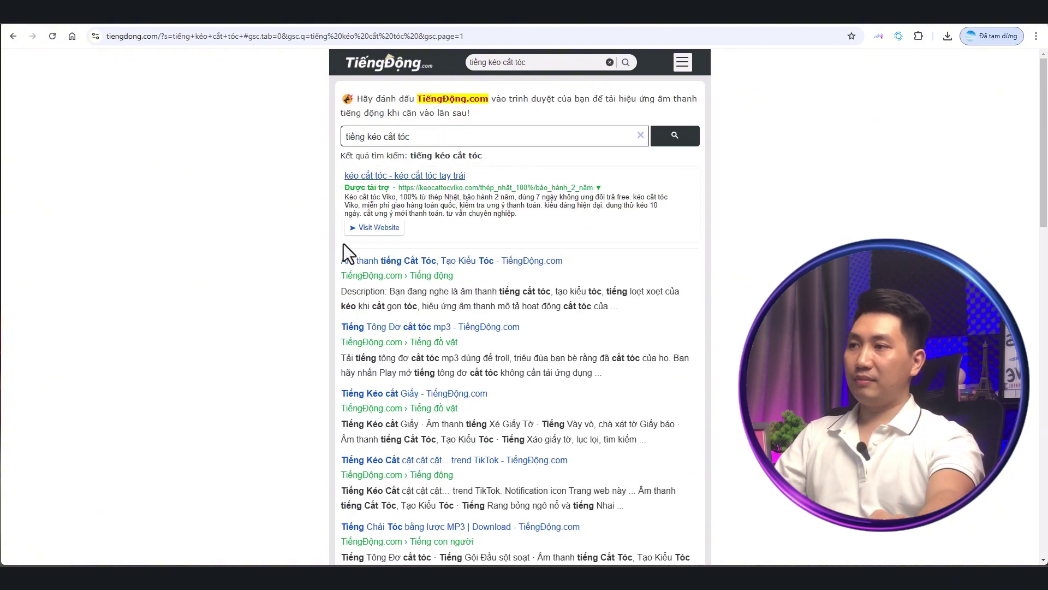
- Open the "Âm thanh tiếng Cắt Tóc, Tạo Kiểu Tóc" sound effect, listen to it and locate its MP3 download
scroll(342, 246, "down", 2)
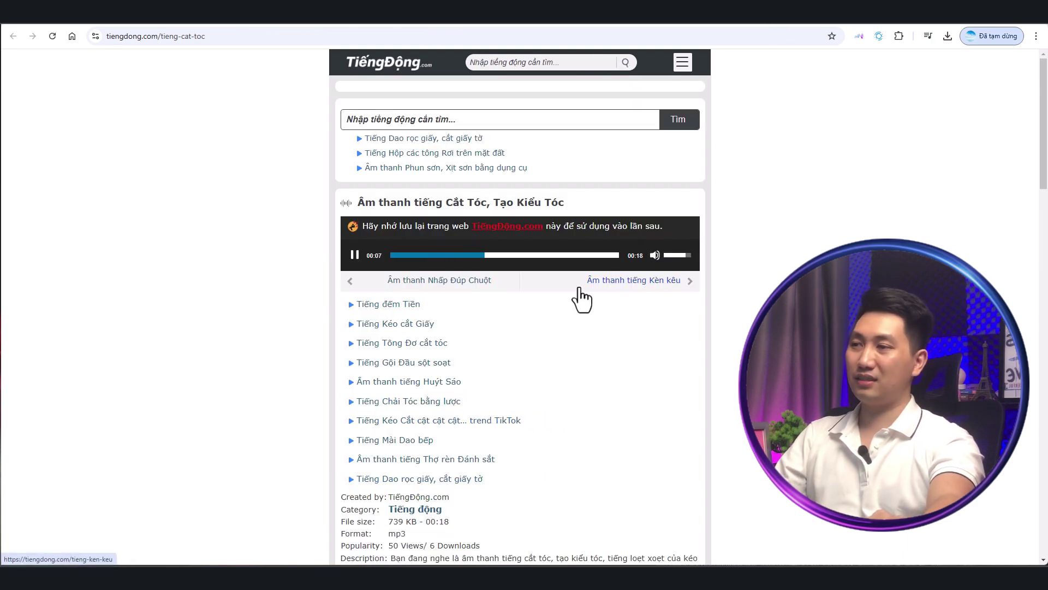
scroll(580, 288, "down", 5)
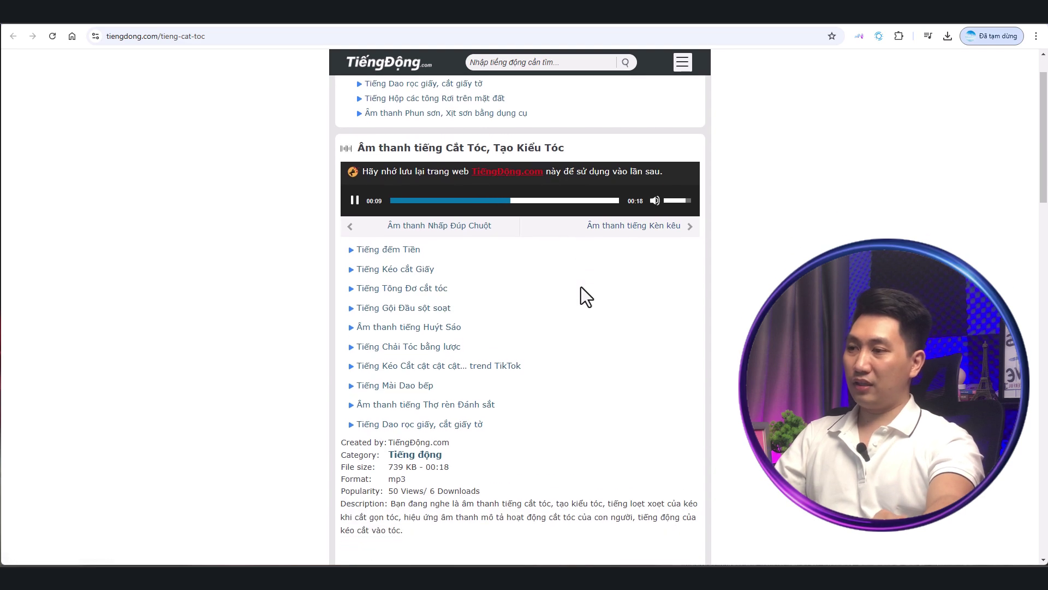
scroll(581, 287, "down", 2)
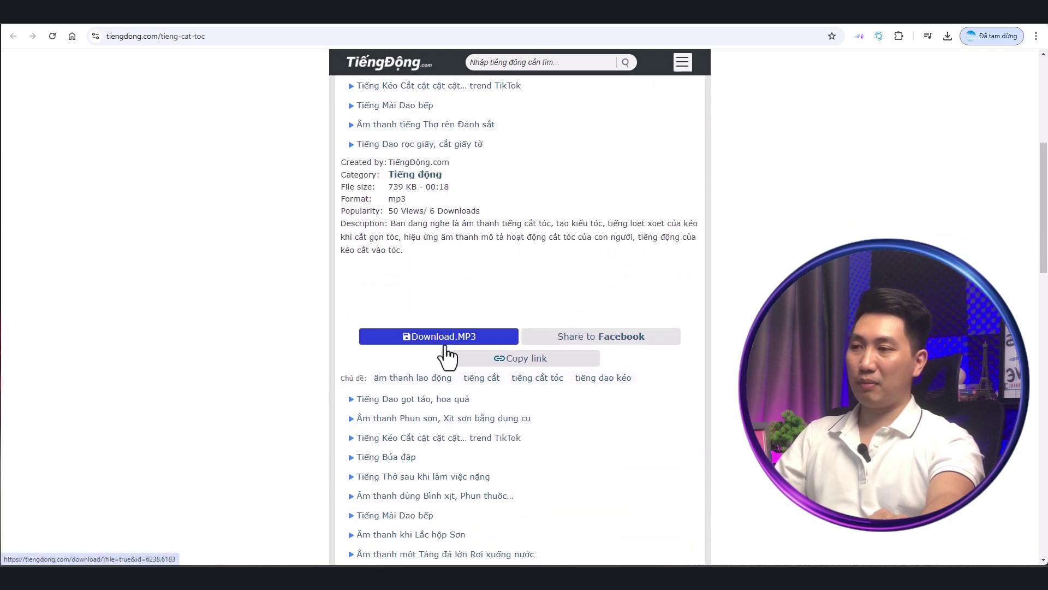